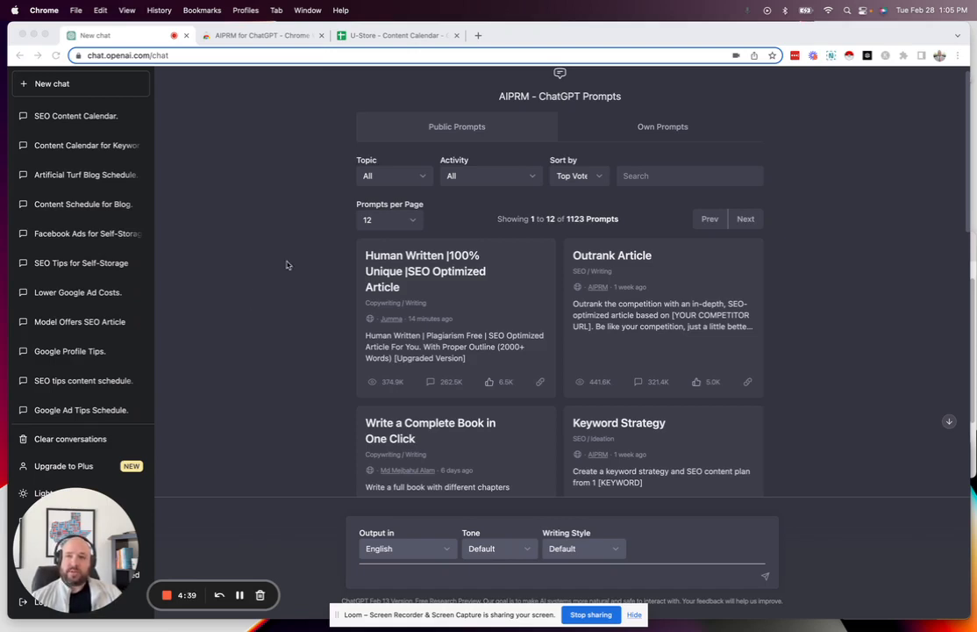
Step: View the AIPRM for ChatGPT extension page in the Chrome Web Store and return to the ChatGPT prompt library
{"action": "scroll", "coordinate": [521, 145], "scroll_direction": "up", "scroll_amount": 1}
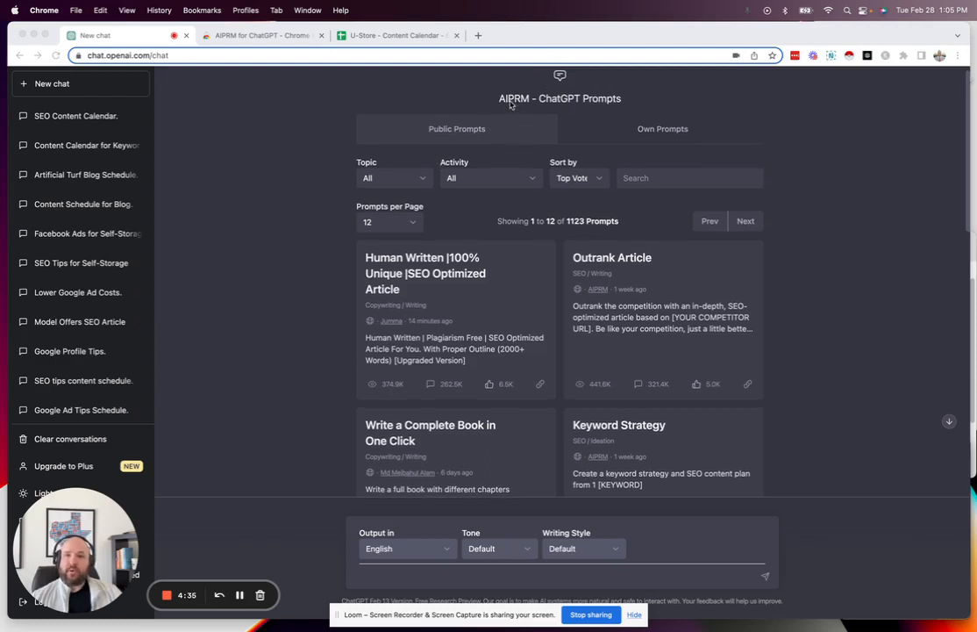
{"action": "left_click", "coordinate": [512, 102]}
{"action": "double_click", "coordinate": [512, 100]}
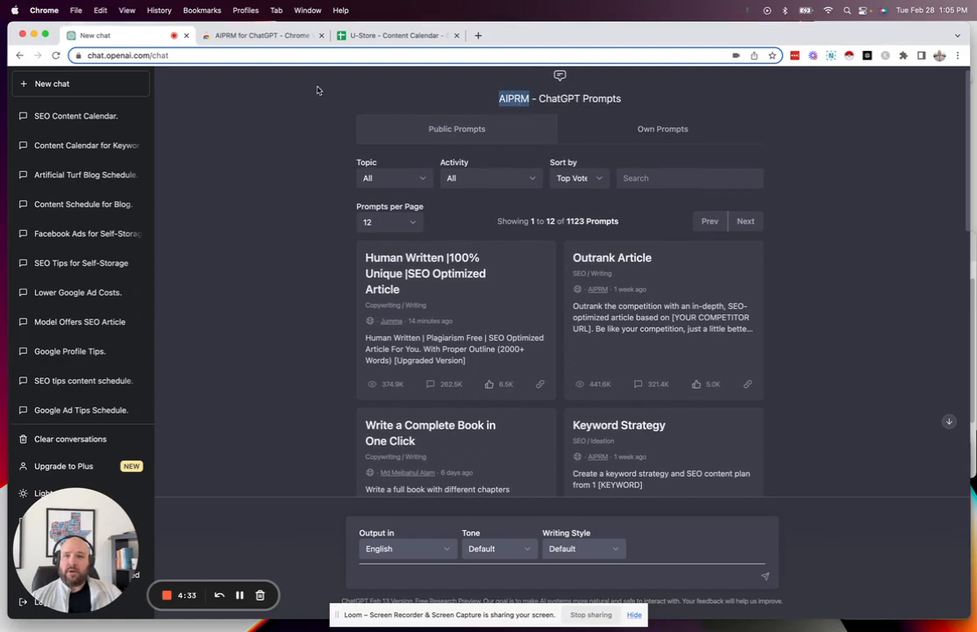
{"action": "left_click", "coordinate": [263, 36]}
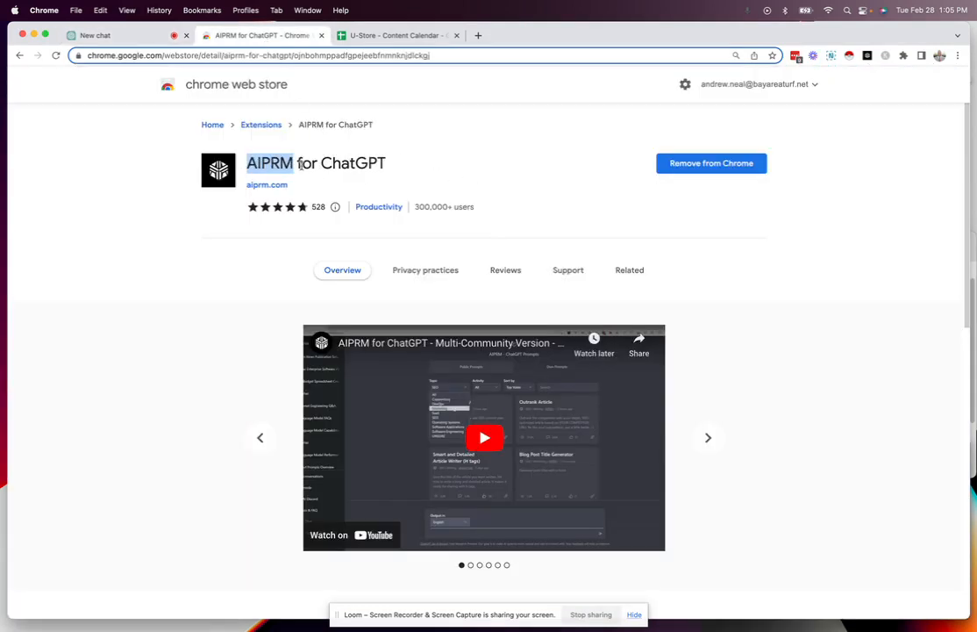
{"action": "left_click", "coordinate": [97, 39]}
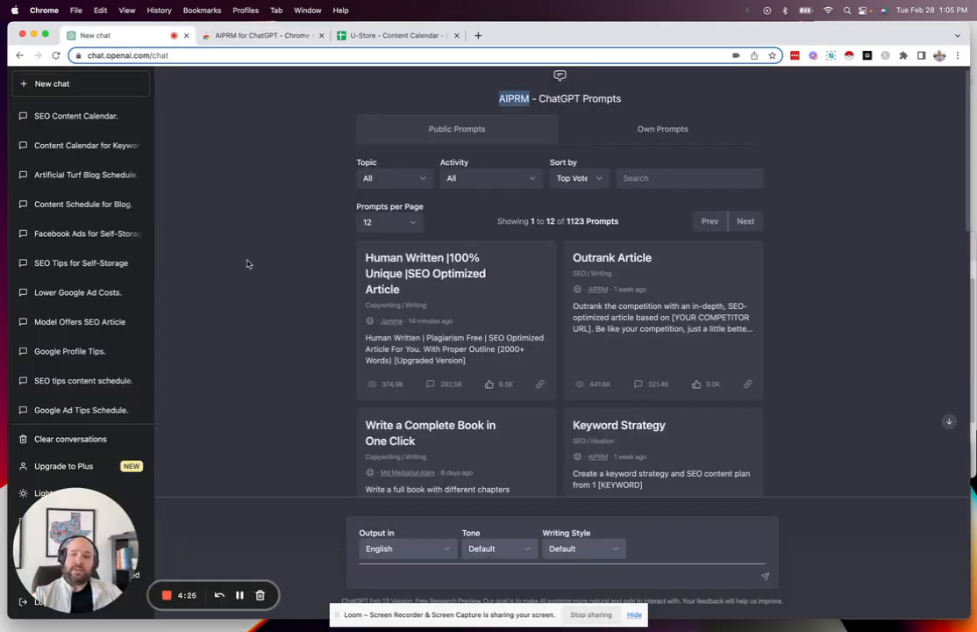
{"action": "left_click", "coordinate": [298, 286]}
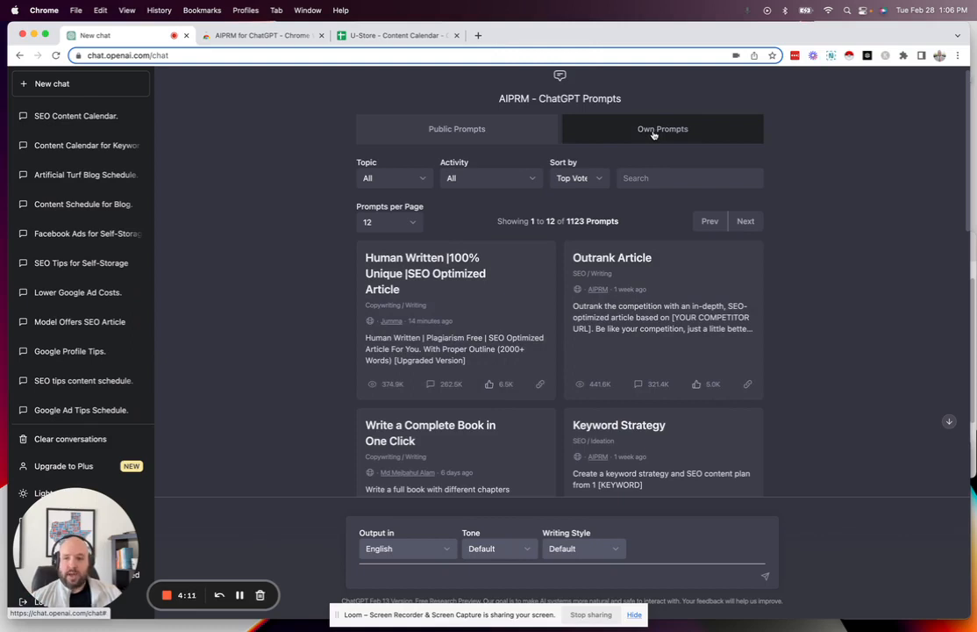
Step: Run the public prompt "Get A Monthly Content Calendar In 1 Click" with the keyword "self storage tips and tricks"
{"action": "scroll", "coordinate": [509, 323], "scroll_direction": "down", "scroll_amount": 2}
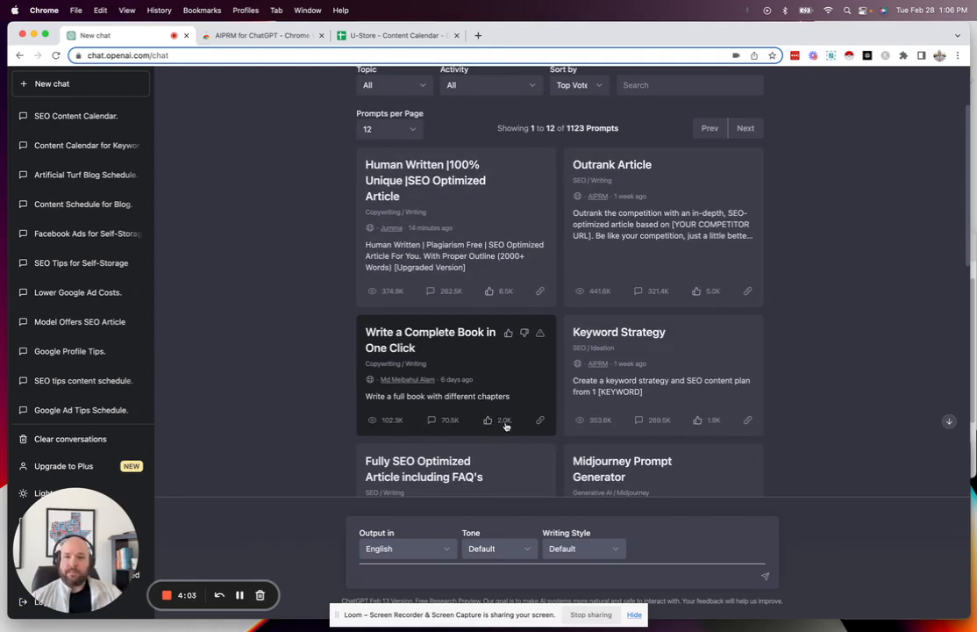
{"action": "scroll", "coordinate": [463, 380], "scroll_direction": "down", "scroll_amount": 2}
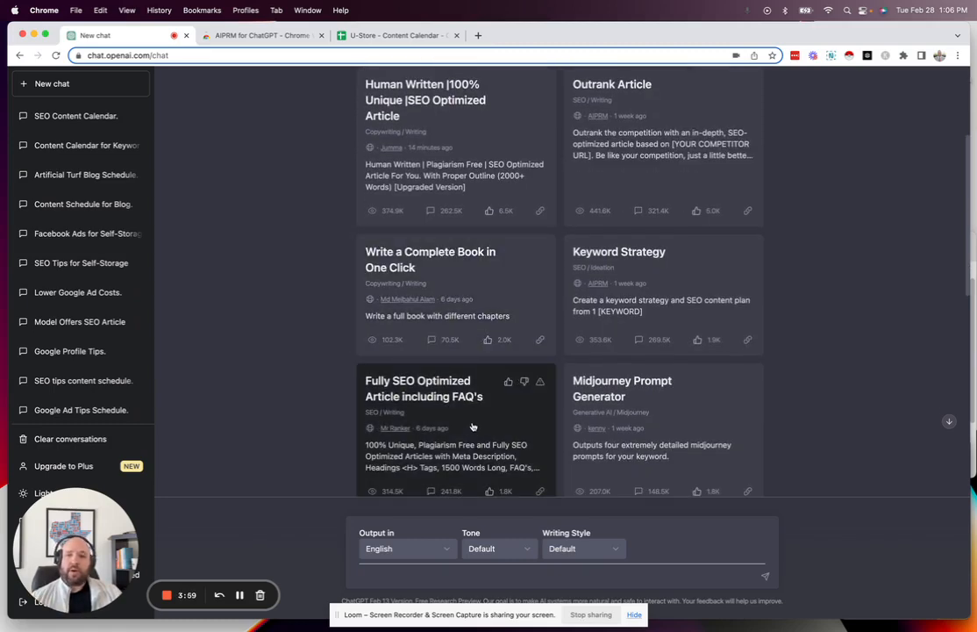
{"action": "scroll", "coordinate": [471, 425], "scroll_direction": "down", "scroll_amount": 2}
{"action": "scroll", "coordinate": [472, 426], "scroll_direction": "down", "scroll_amount": 5}
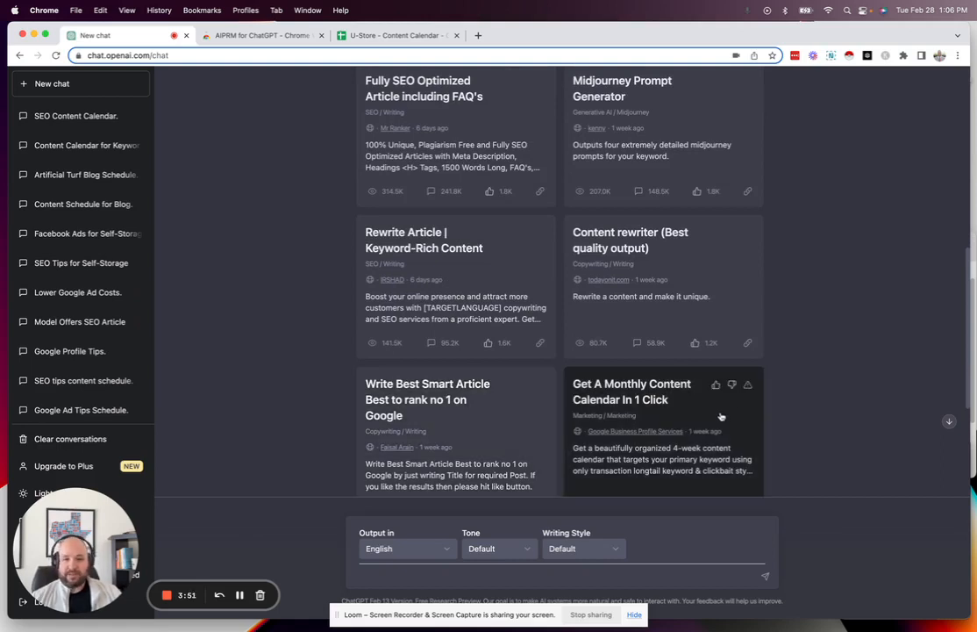
{"action": "scroll", "coordinate": [807, 397], "scroll_direction": "down", "scroll_amount": 1}
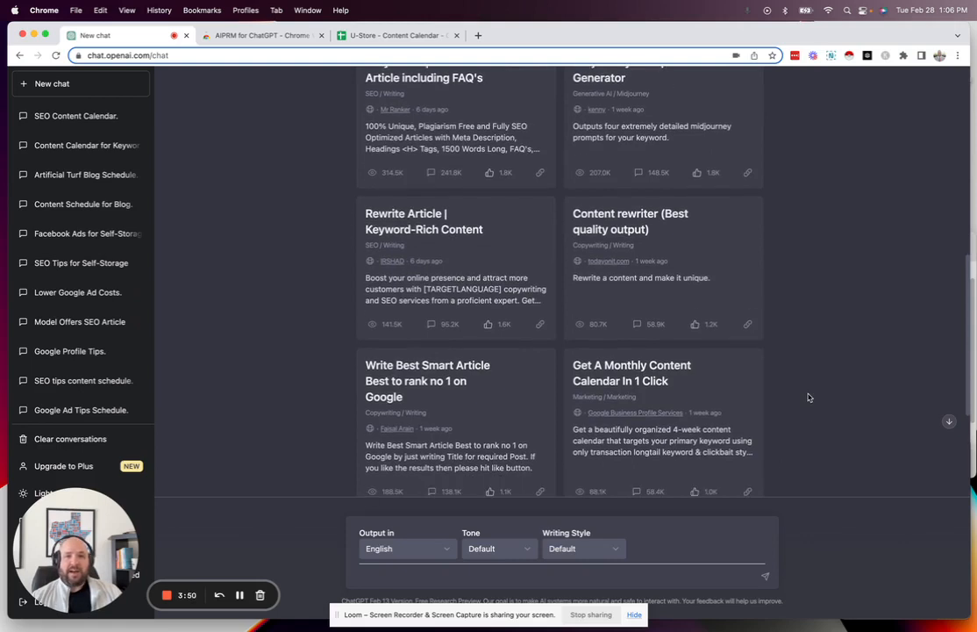
{"action": "left_click", "coordinate": [688, 386]}
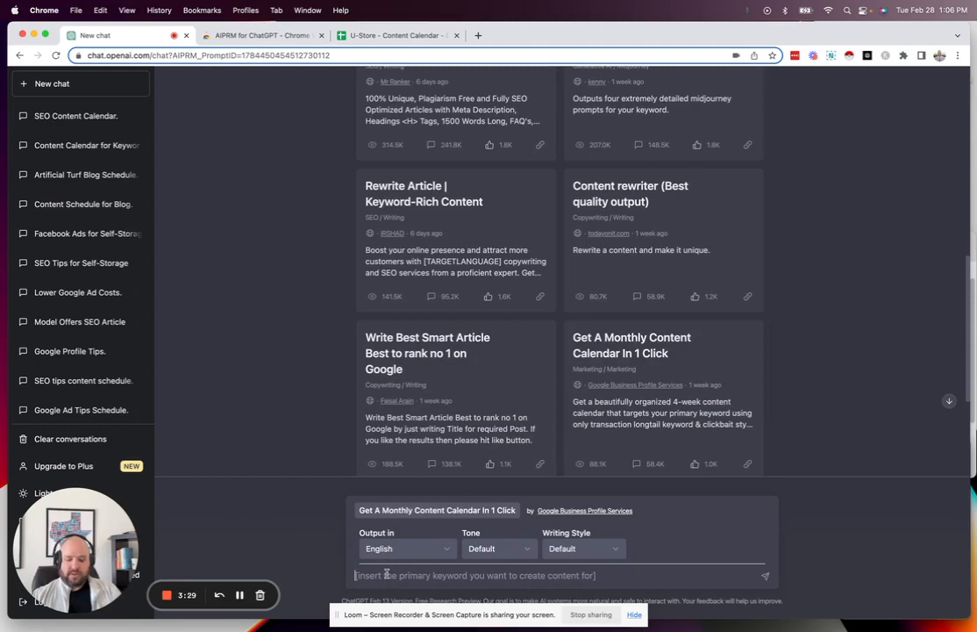
{"action": "type", "text": "self storage ti"}
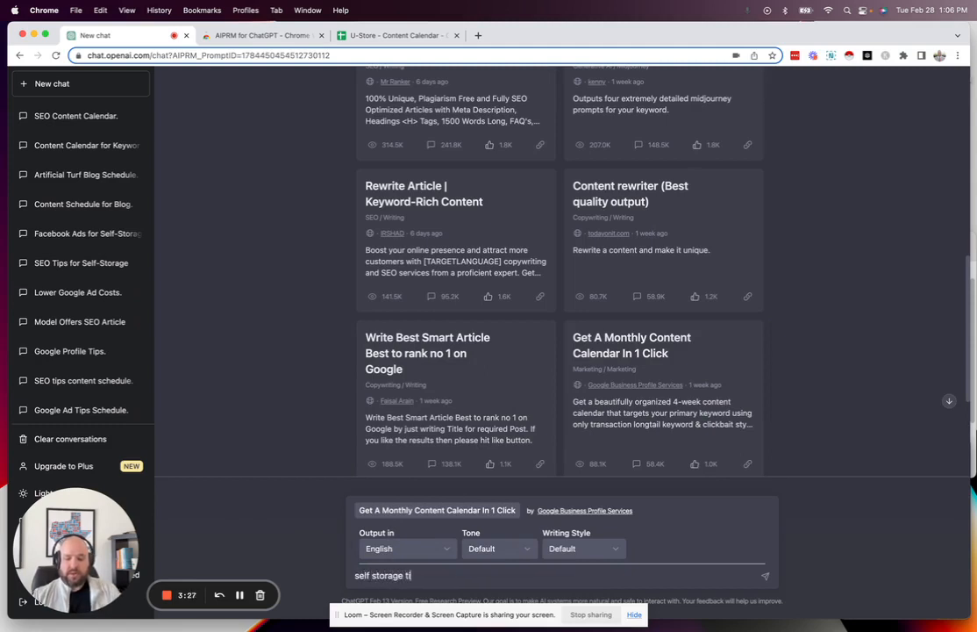
{"action": "type", "text": "ps and tricks"}
{"action": "key", "text": "Return"}
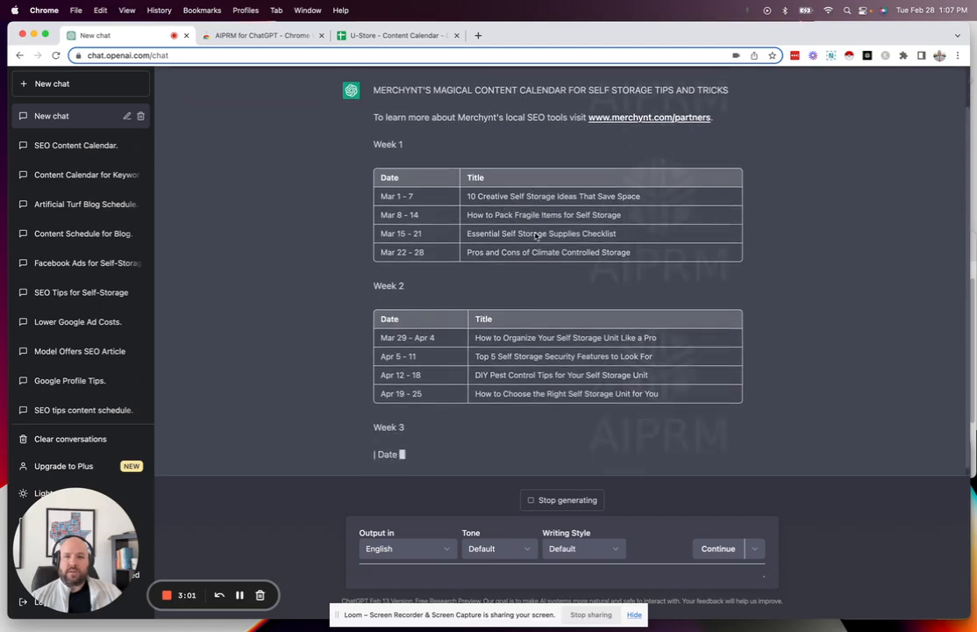
Step: Copy "10 Creative Self Storage Ideas That Save Space" into the Week 1 Blog Title cell of the U-Store content calendar sheet without formatting
{"action": "triple_click", "coordinate": [544, 191]}
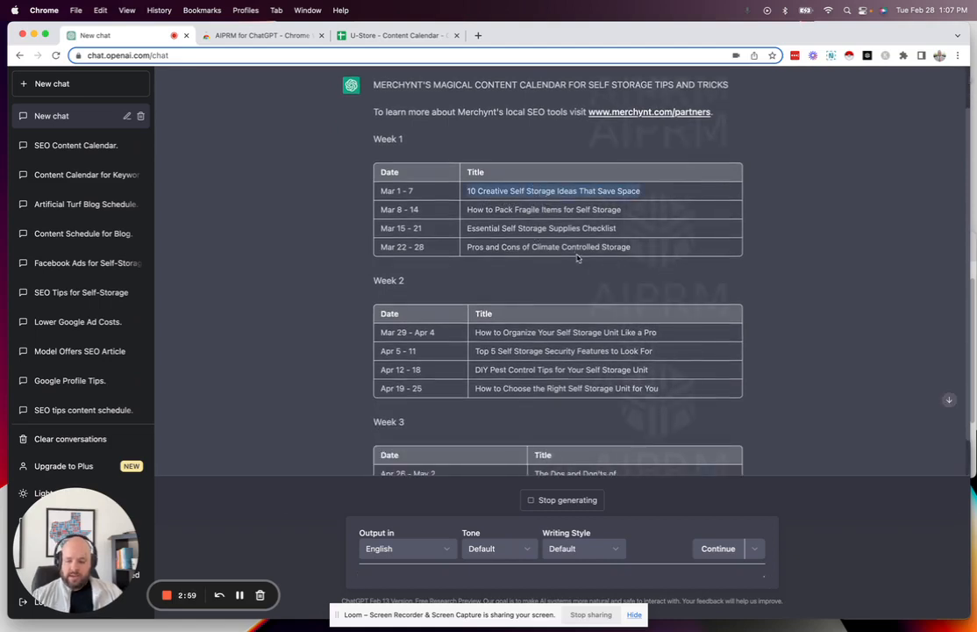
{"action": "key", "text": "super+c"}
{"action": "left_click", "coordinate": [387, 36]}
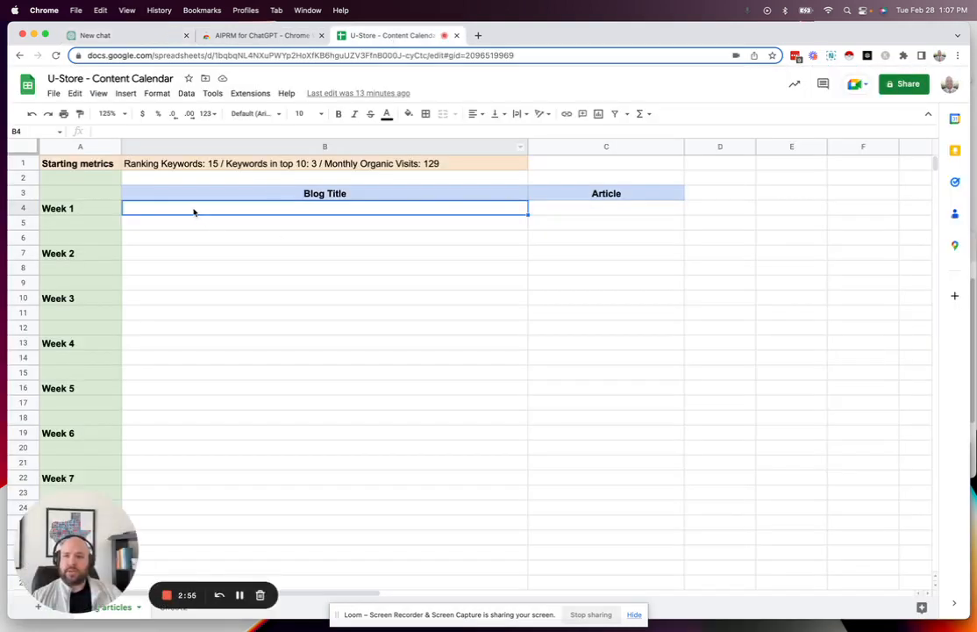
{"action": "key", "text": "super+v"}
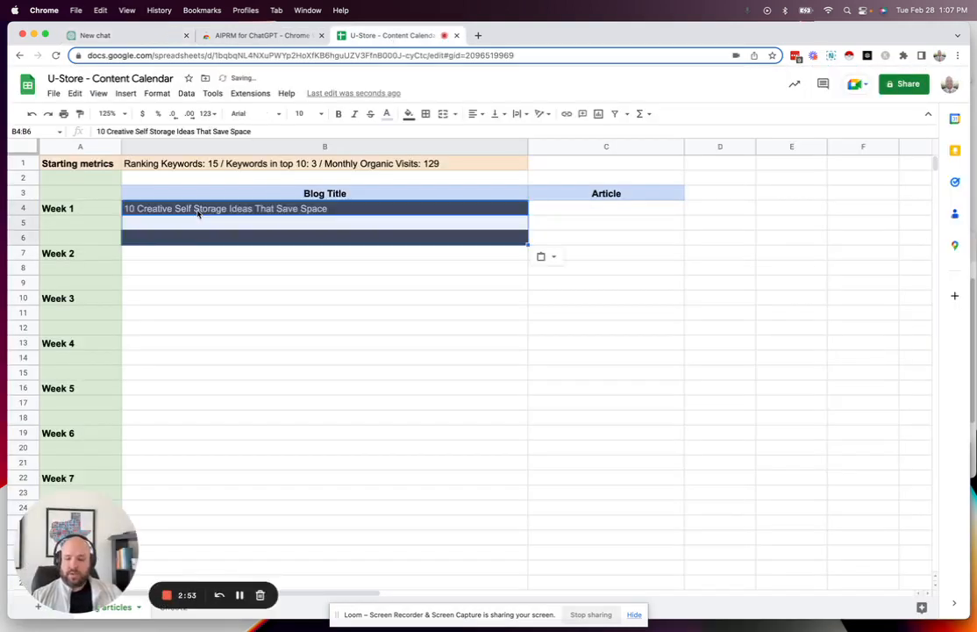
{"action": "key", "text": "super+z"}
{"action": "key", "text": "super+shift+v"}
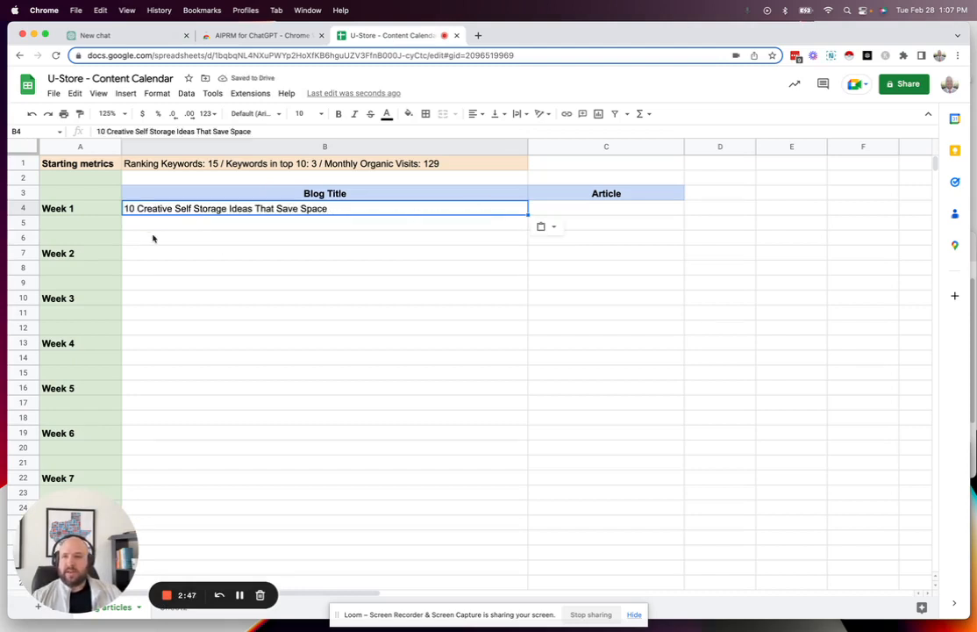
Step: Copy the generated title "How to Pack Fragile Items for Self Storage" from ChatGPT into the sheet's Week 2 Blog Title cell without formatting
{"action": "left_click", "coordinate": [119, 36]}
{"action": "triple_click", "coordinate": [498, 210]}
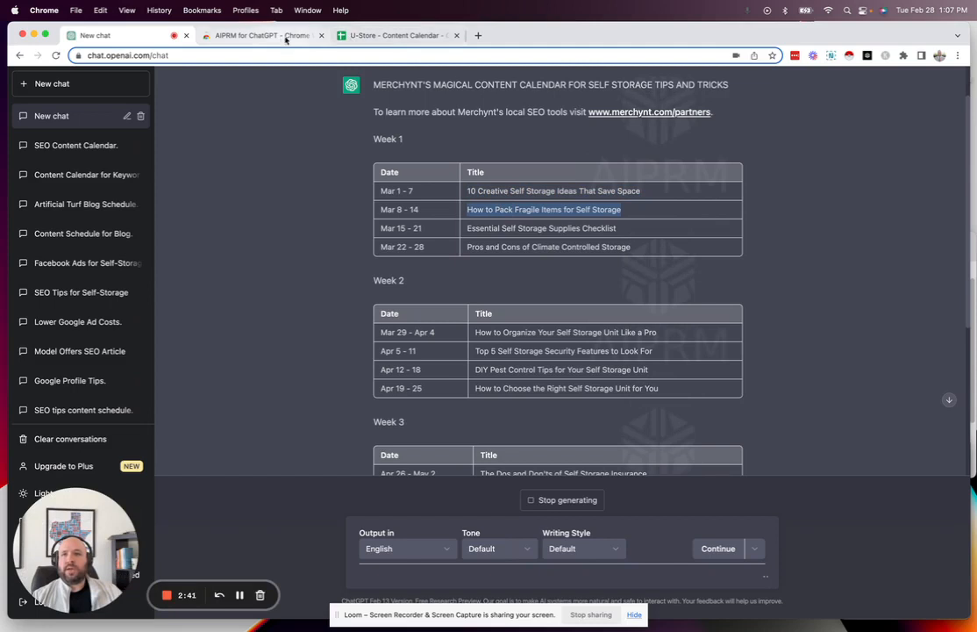
{"action": "left_click", "coordinate": [367, 38]}
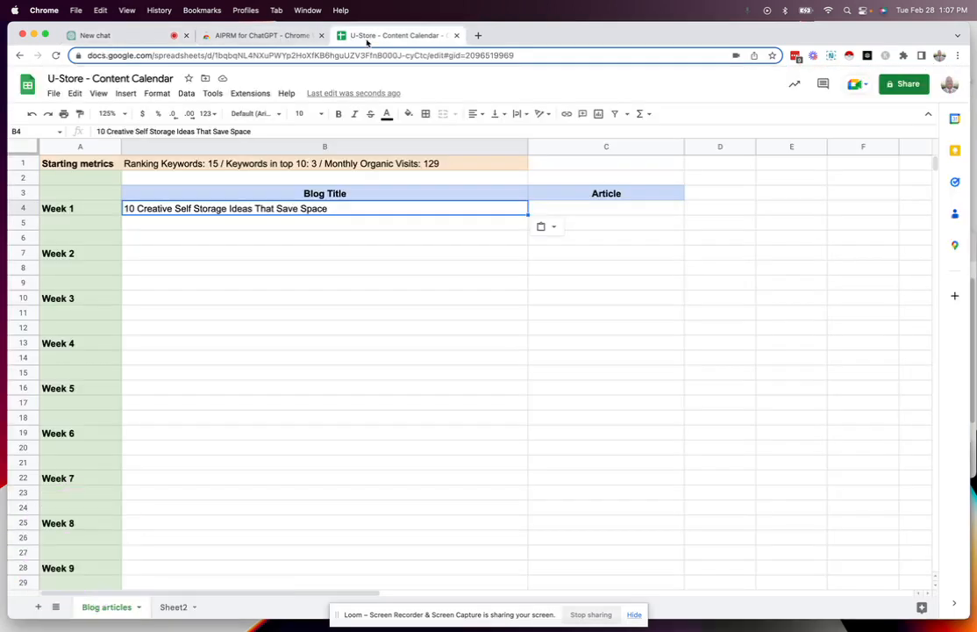
{"action": "left_click", "coordinate": [180, 255]}
{"action": "key", "text": "super+v"}
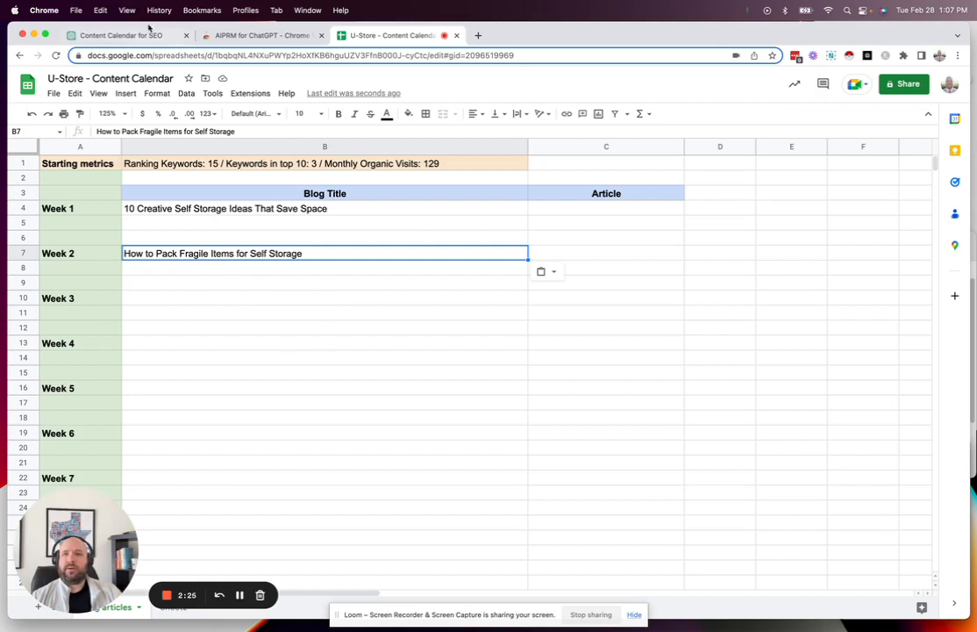
Step: Copy the generated title "Essential Self Storage Supplies Checklist" from ChatGPT into the sheet's Week 3 Blog Title cell without formatting
{"action": "left_click", "coordinate": [125, 37]}
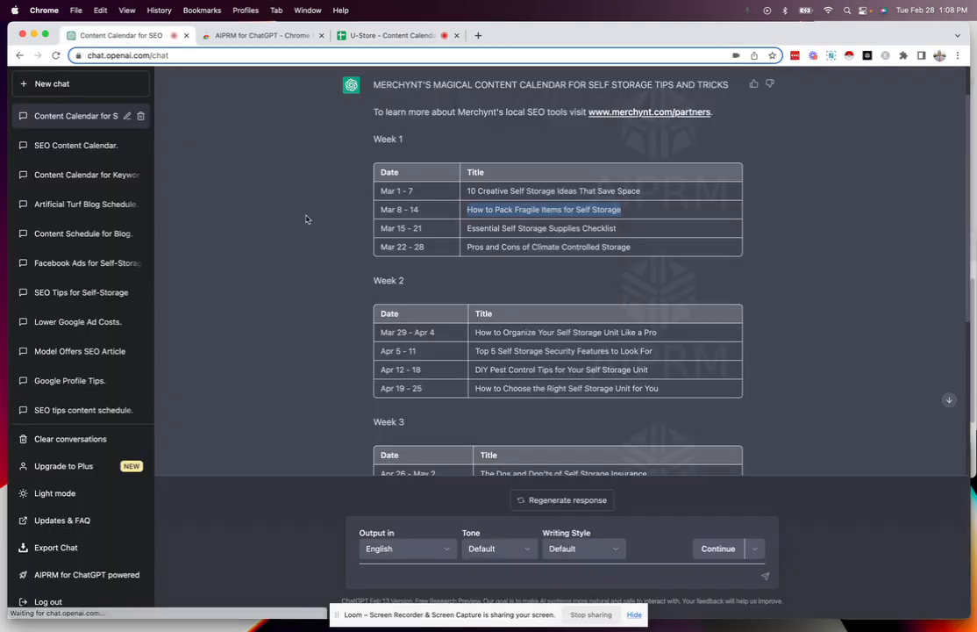
{"action": "triple_click", "coordinate": [525, 228]}
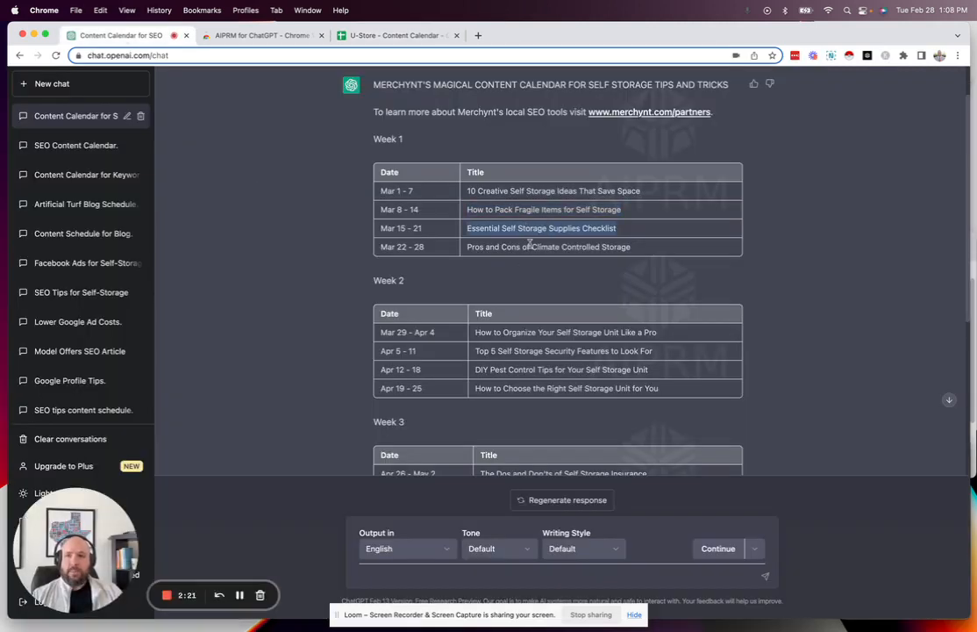
{"action": "left_click", "coordinate": [394, 35]}
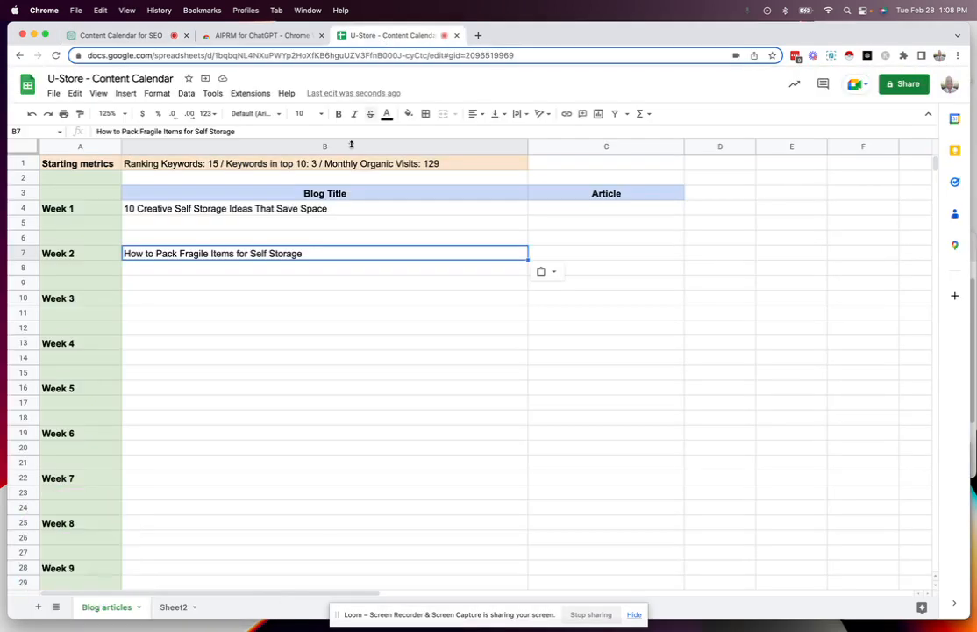
{"action": "left_click", "coordinate": [161, 301]}
{"action": "key", "text": "super+v"}
{"action": "left_click", "coordinate": [206, 332]}
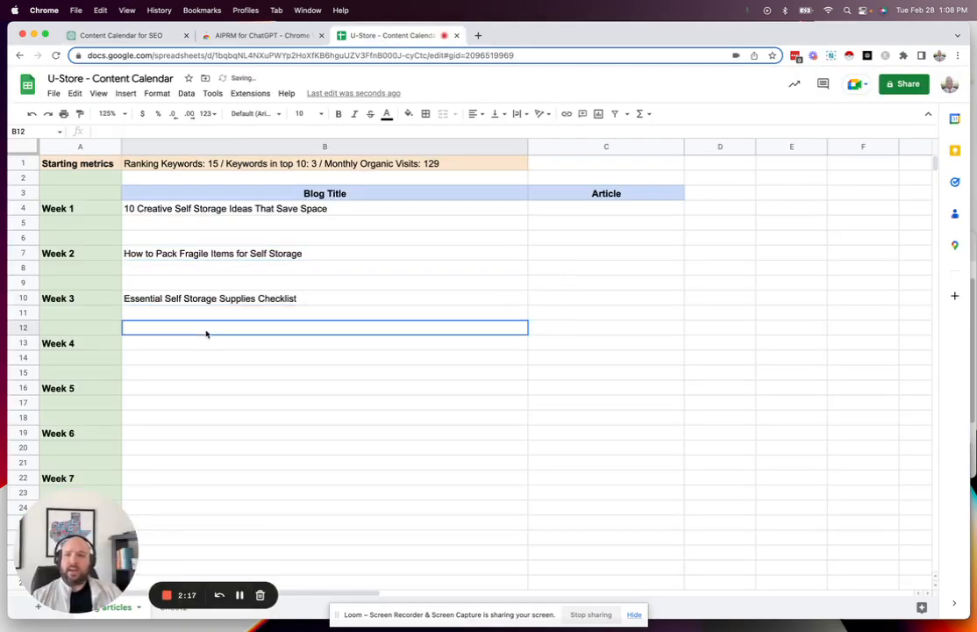
Step: In a new ChatGPT chat, run "Get A Monthly Content Calendar In 1 Click" with the keyword "winter rv storage tips"
{"action": "left_click", "coordinate": [108, 35]}
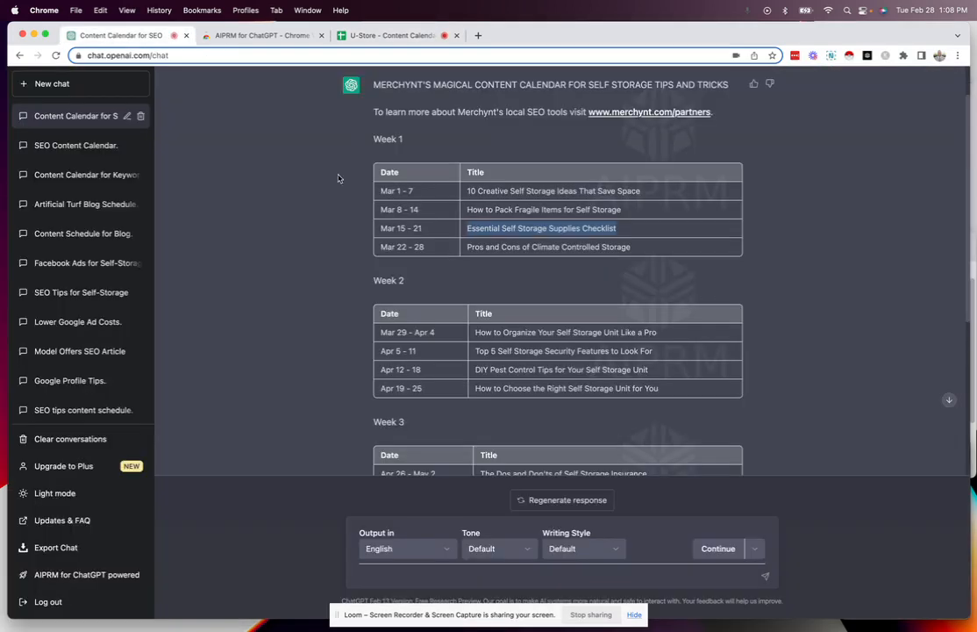
{"action": "scroll", "coordinate": [303, 255], "scroll_direction": "down", "scroll_amount": 3}
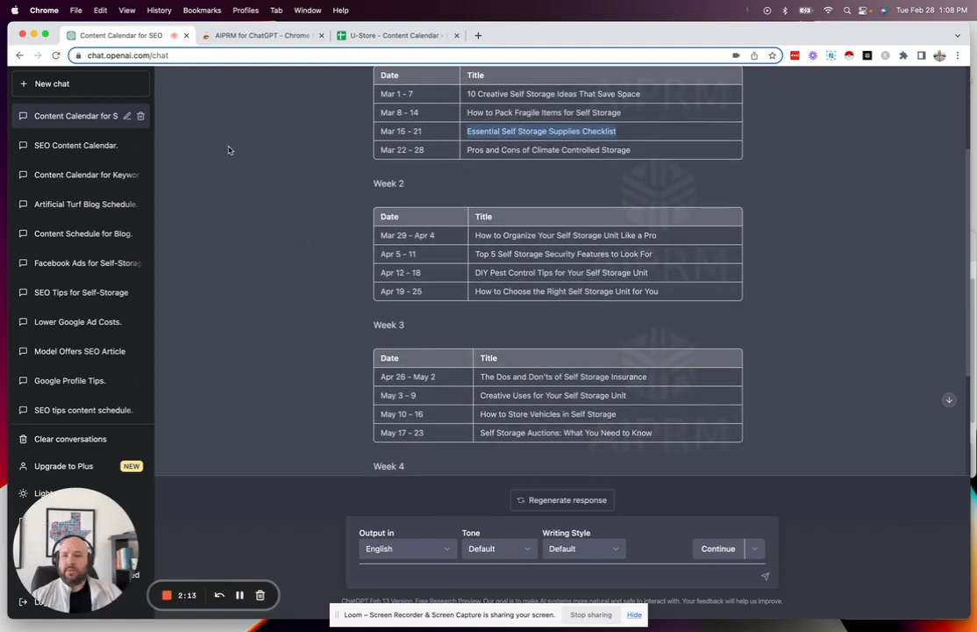
{"action": "left_click", "coordinate": [42, 85]}
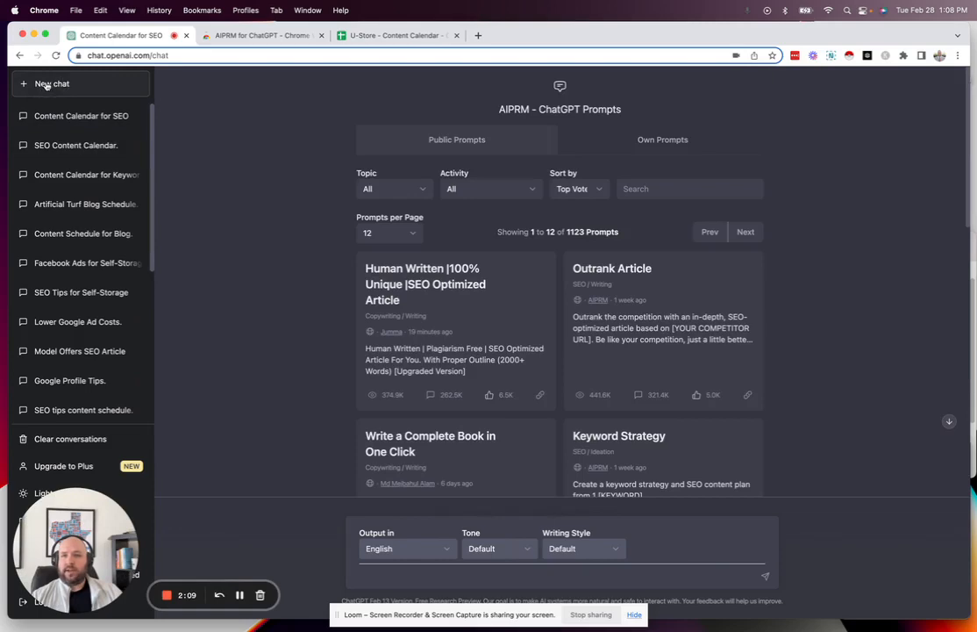
{"action": "scroll", "coordinate": [496, 275], "scroll_direction": "down", "scroll_amount": 10}
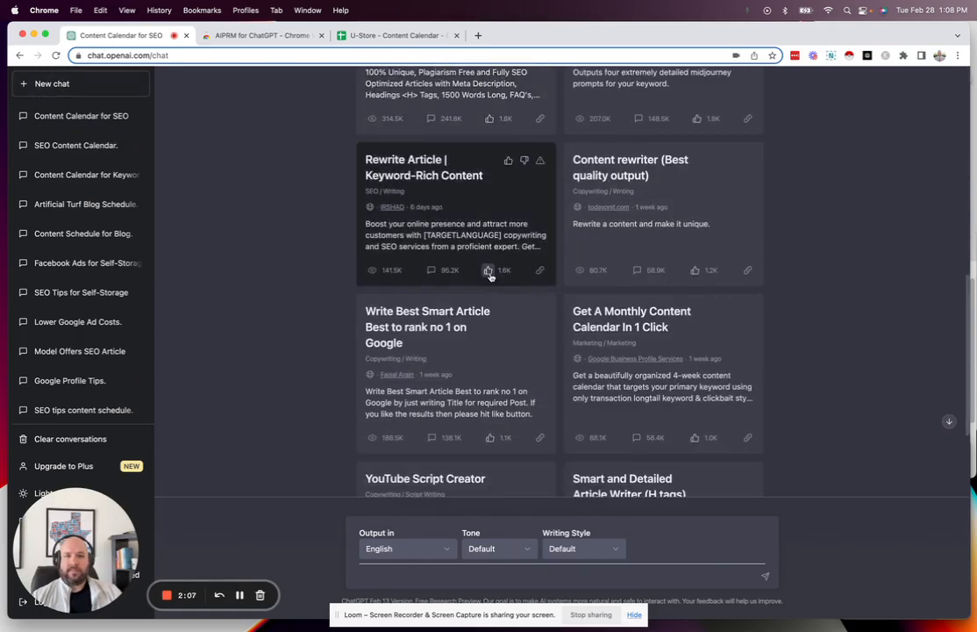
{"action": "scroll", "coordinate": [490, 275], "scroll_direction": "down", "scroll_amount": 3}
{"action": "left_click", "coordinate": [690, 233]}
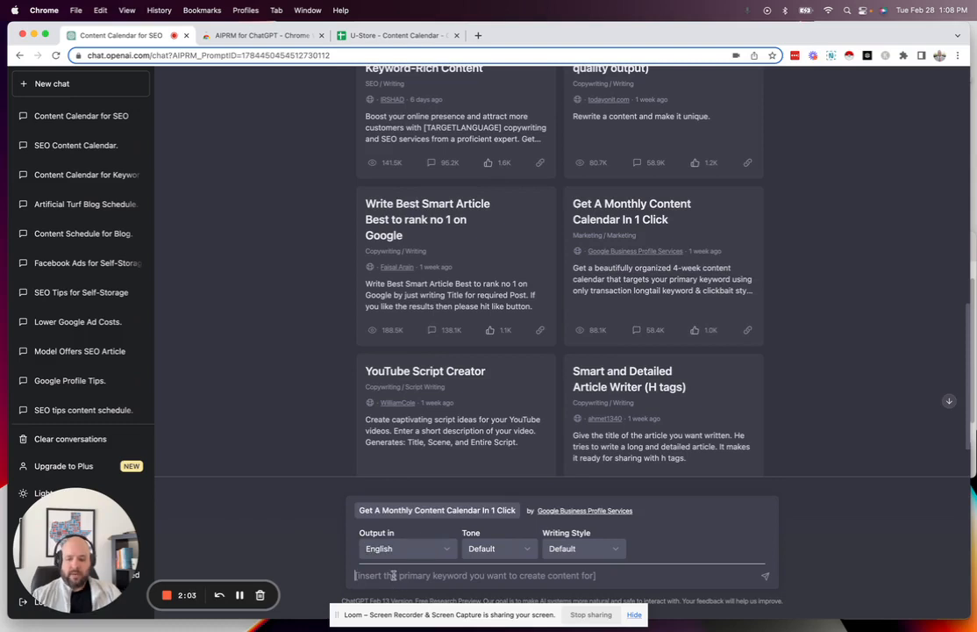
{"action": "type", "text": "wint"}
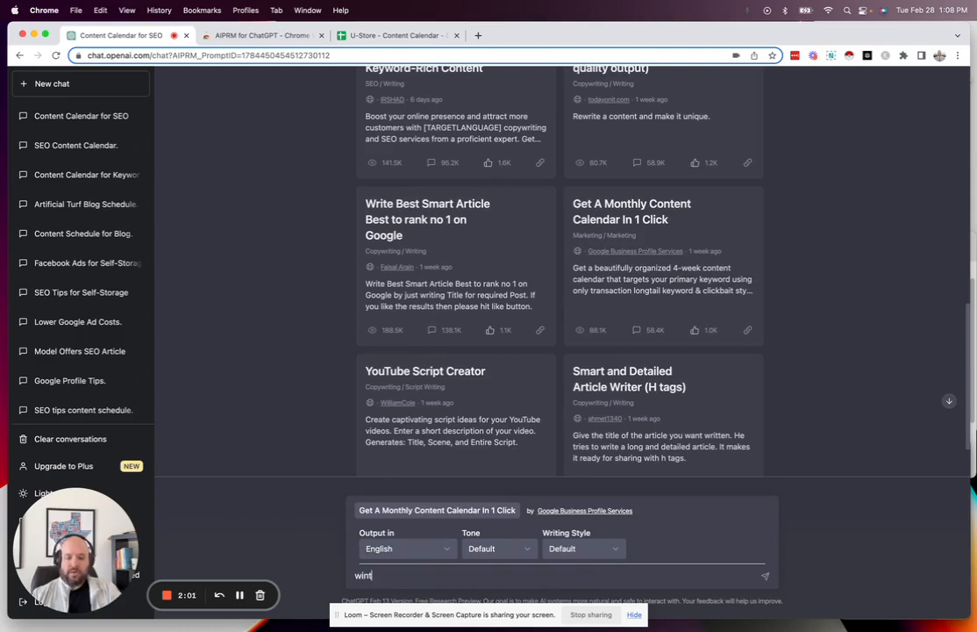
{"action": "type", "text": "er rv stor"}
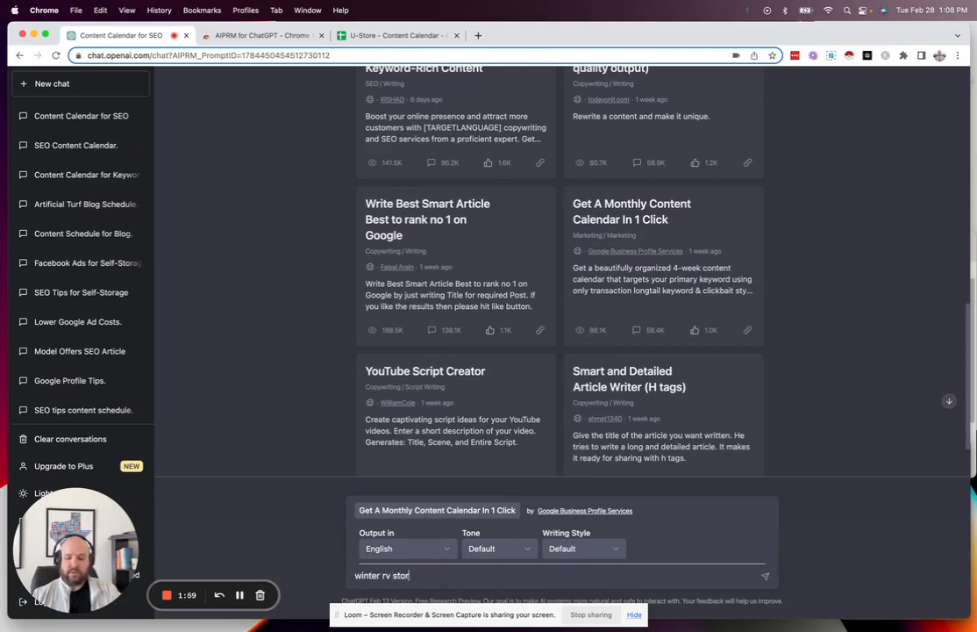
{"action": "type", "text": "age tips"}
{"action": "key", "text": "Return"}
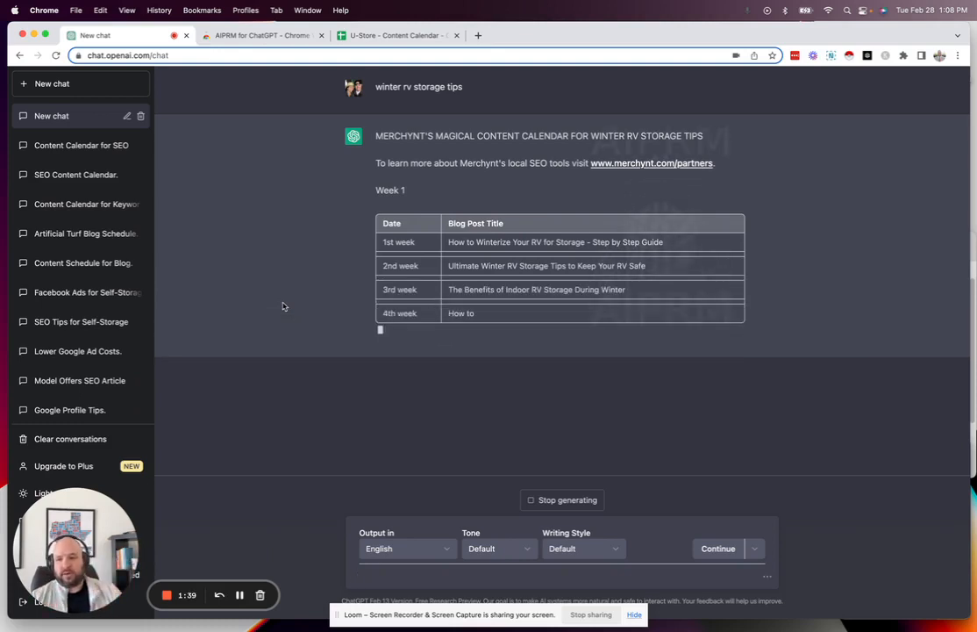
Step: Copy "How to Winterize Your RV for Storage - Step by Step Guide" into the sheet's Week 4 Blog Title cell without formatting
{"action": "triple_click", "coordinate": [558, 242]}
{"action": "key", "text": "cmd+c"}
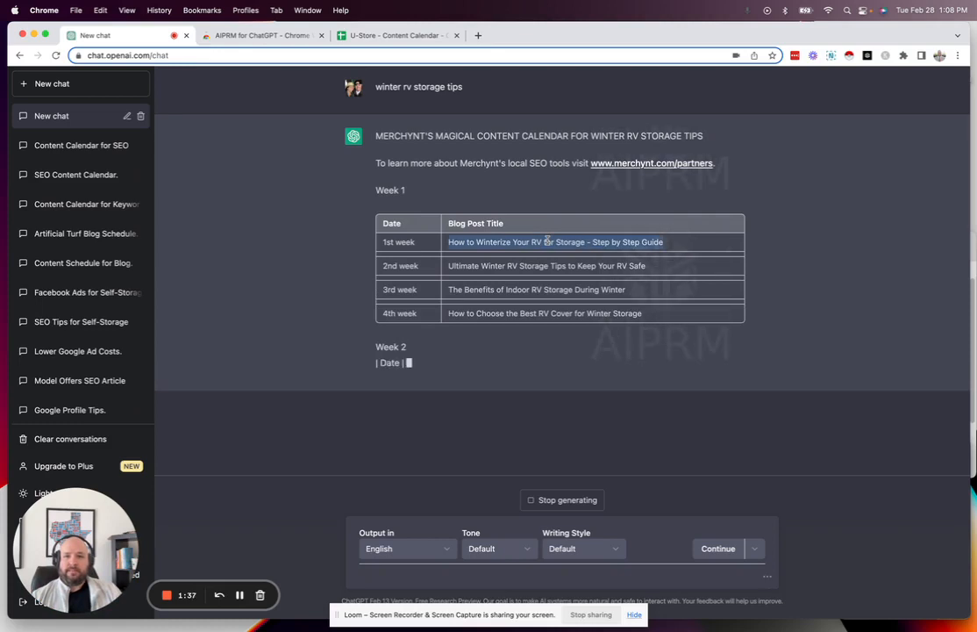
{"action": "left_click", "coordinate": [393, 35]}
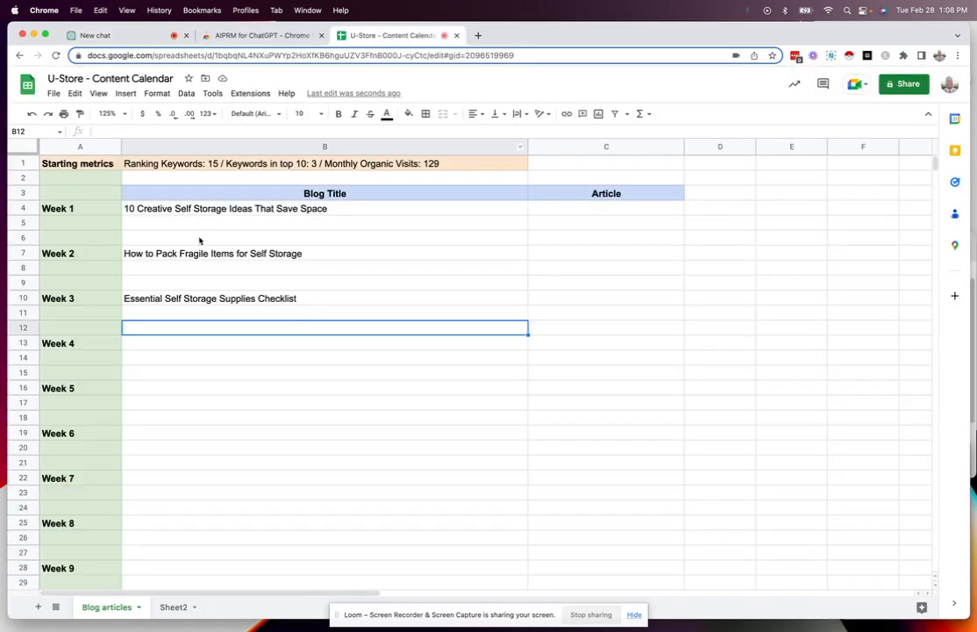
{"action": "left_click", "coordinate": [156, 345]}
{"action": "key", "text": "cmd+v"}
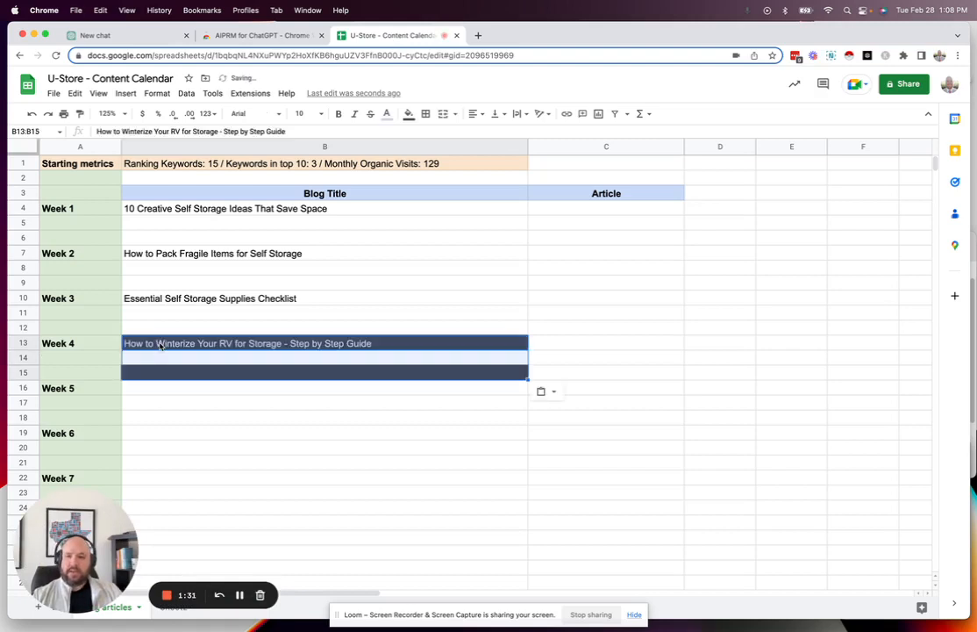
{"action": "key", "text": "cmd+z"}
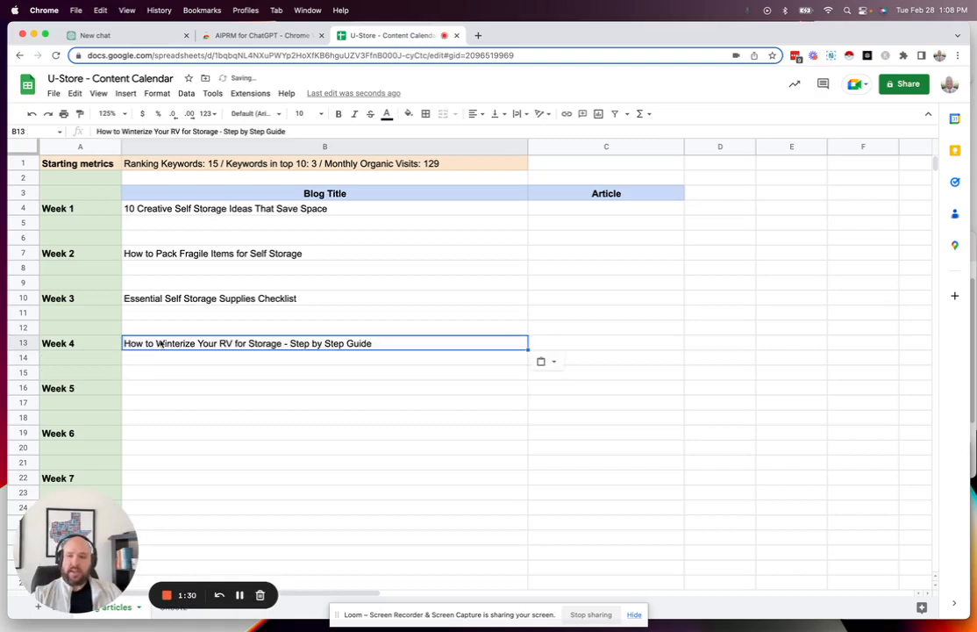
{"action": "left_click", "coordinate": [235, 374]}
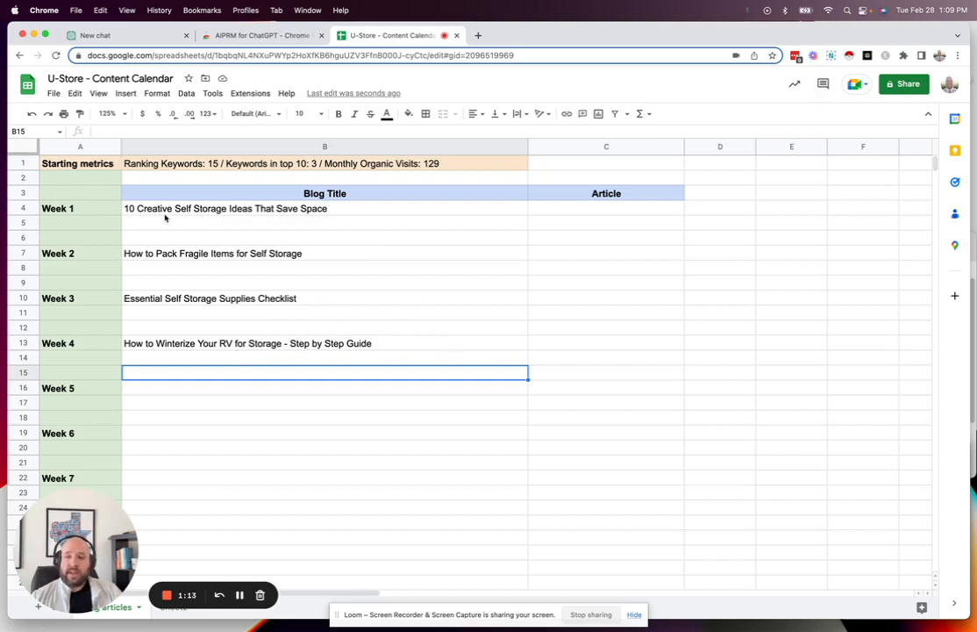
{"action": "left_click", "coordinate": [24, 163]}
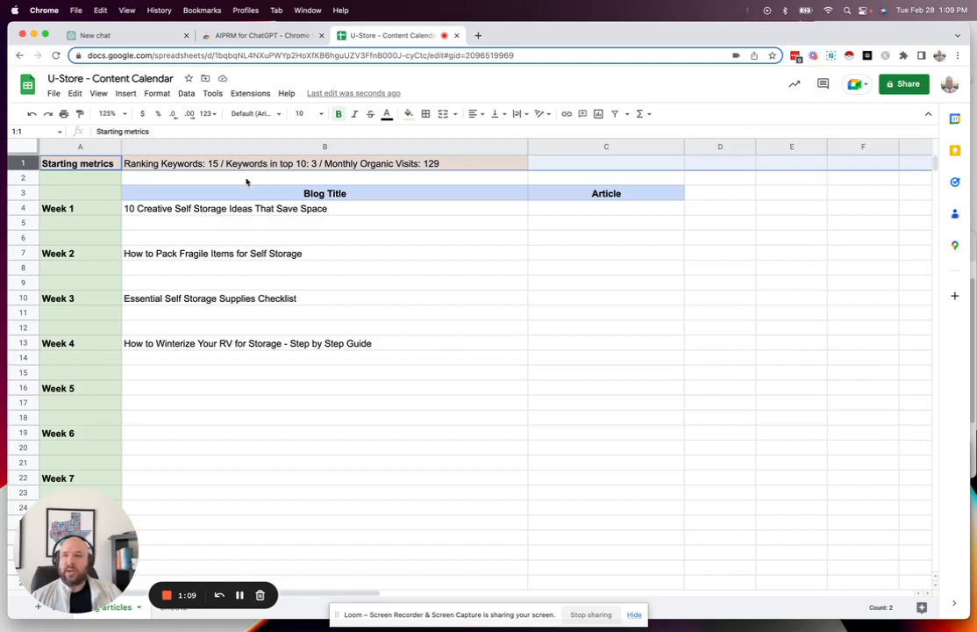
{"action": "left_click", "coordinate": [233, 254]}
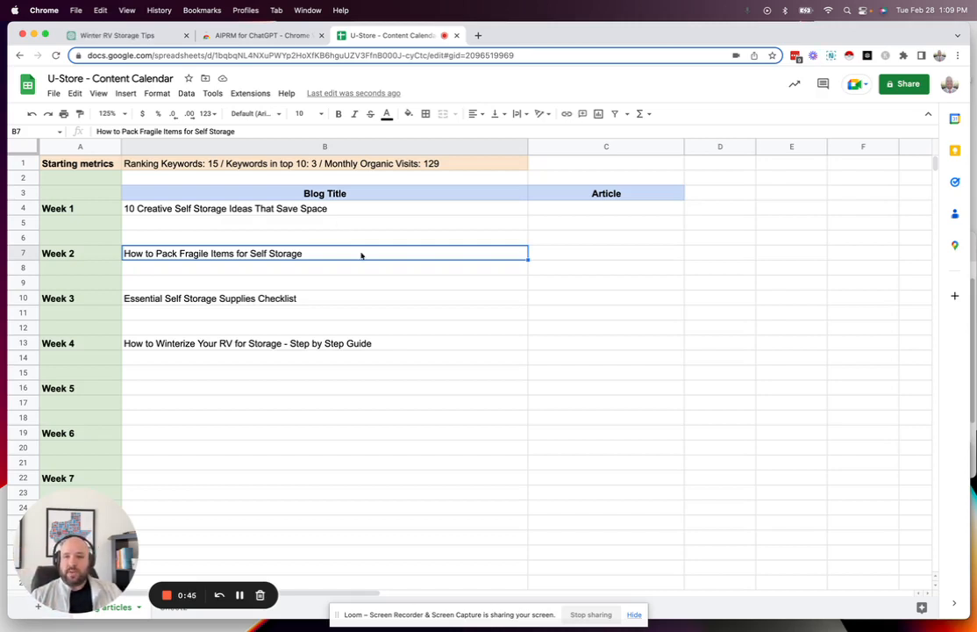
{"action": "left_click", "coordinate": [265, 166]}
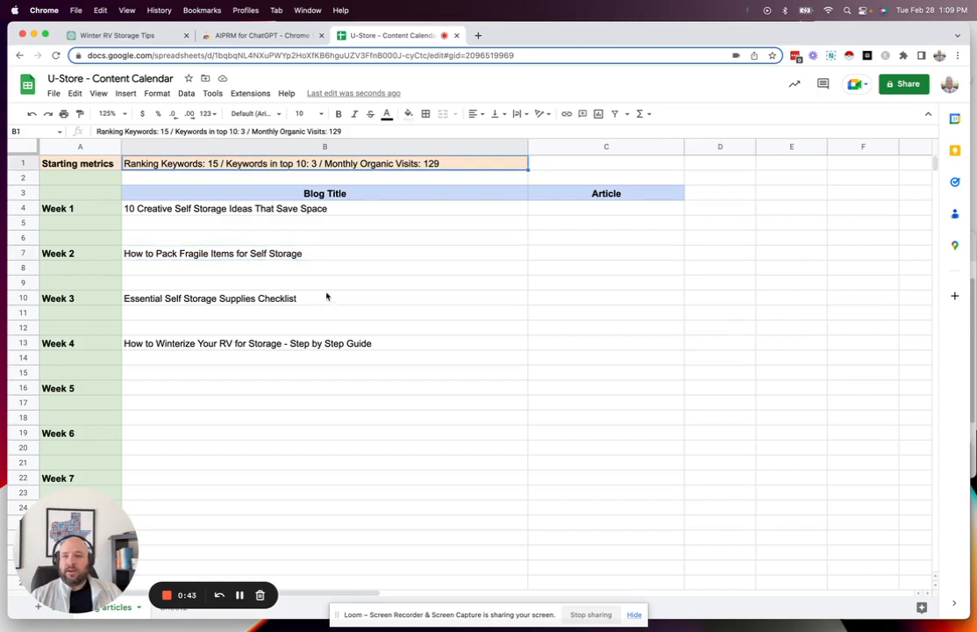